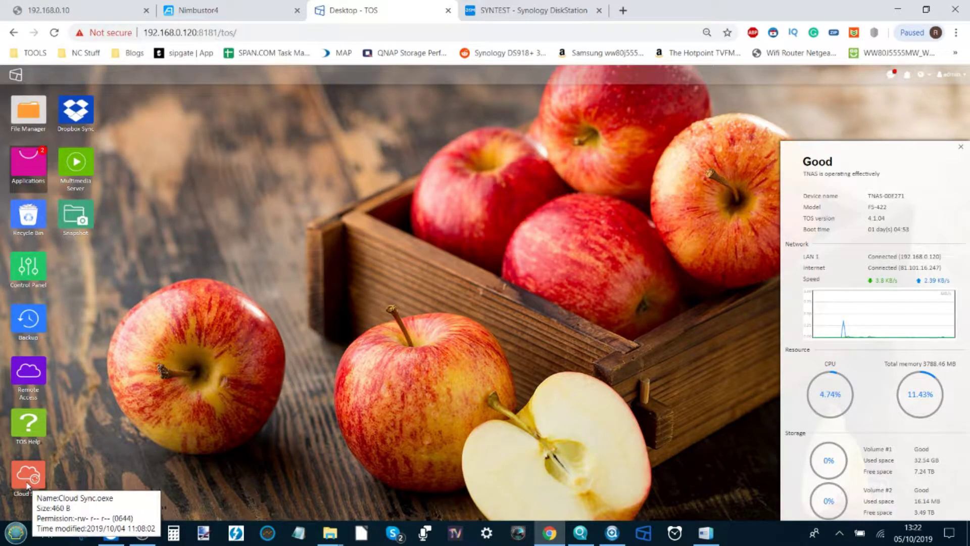
Launch the Cloud Sync app from the TOS desktop
click(27, 478)
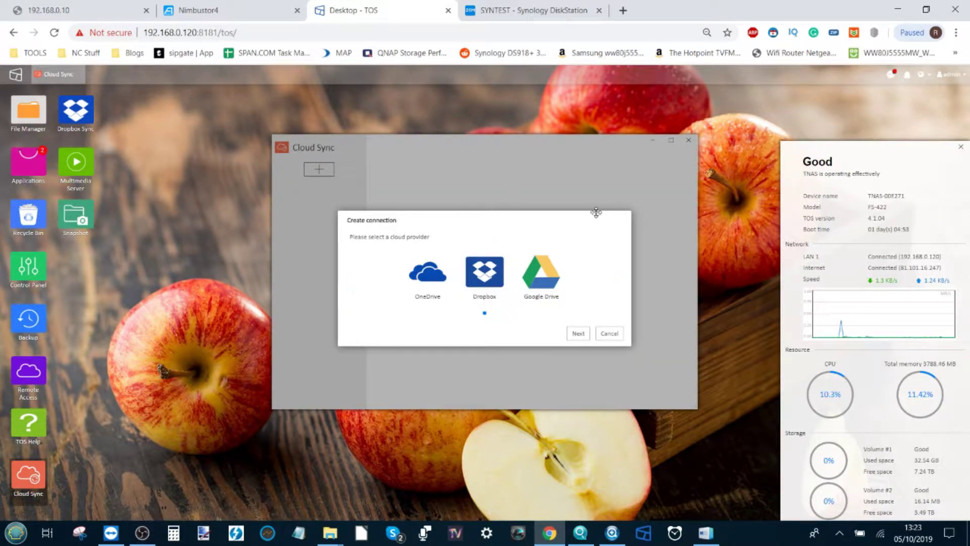
Cancel the Create connection dialog and close Cloud Sync without adding a connection
click(610, 334)
click(688, 140)
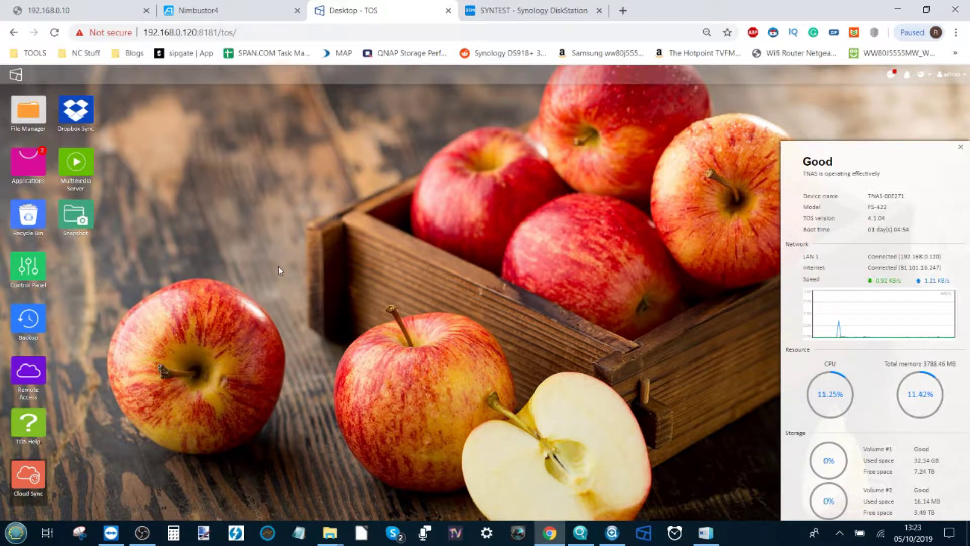
click(78, 114)
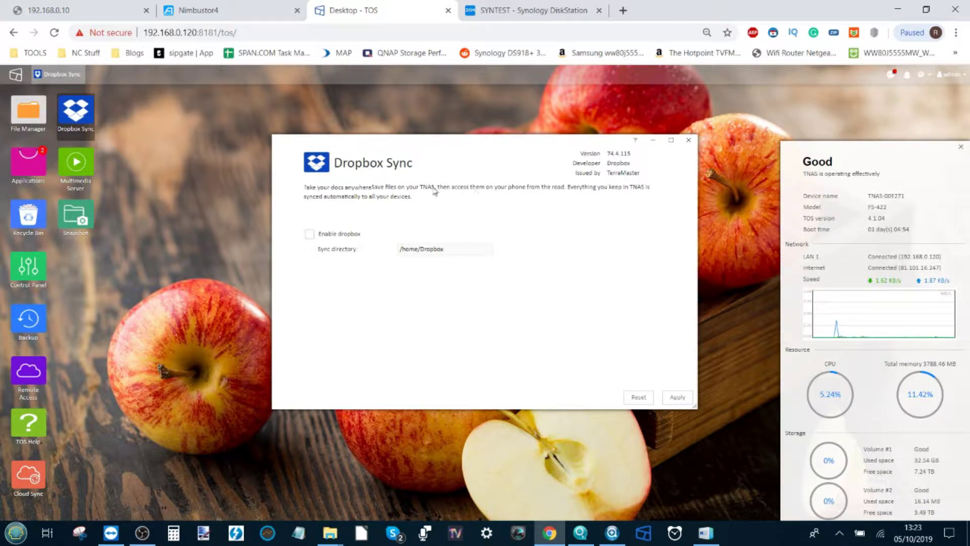
click(688, 143)
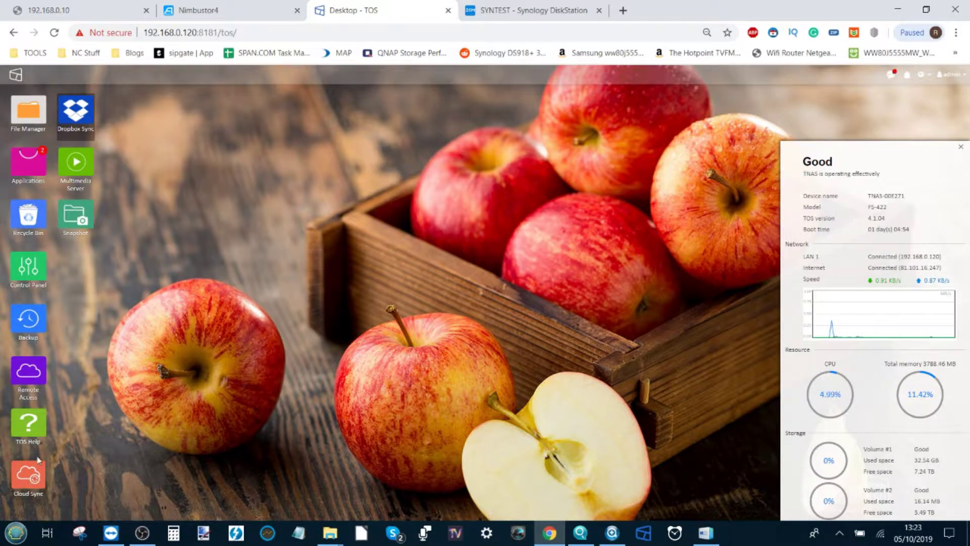
click(37, 178)
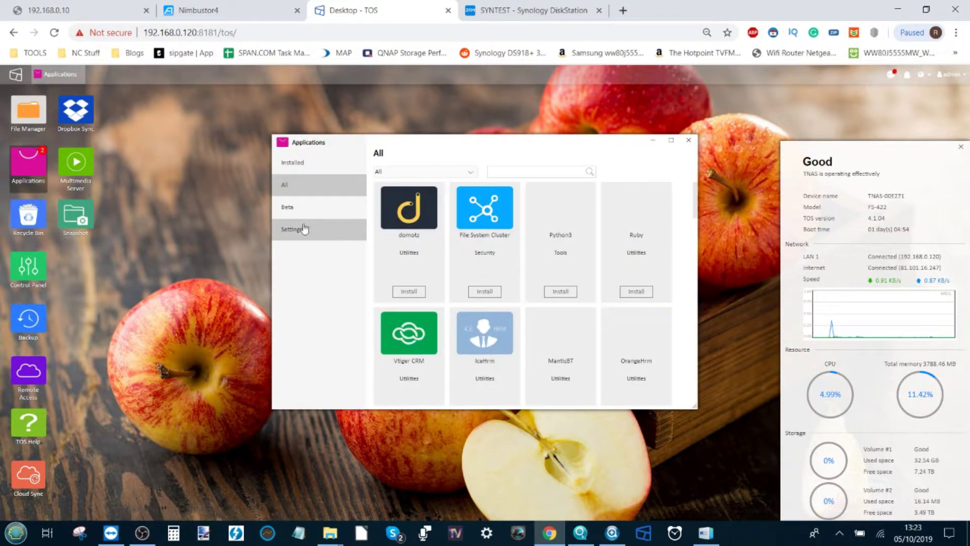
click(298, 207)
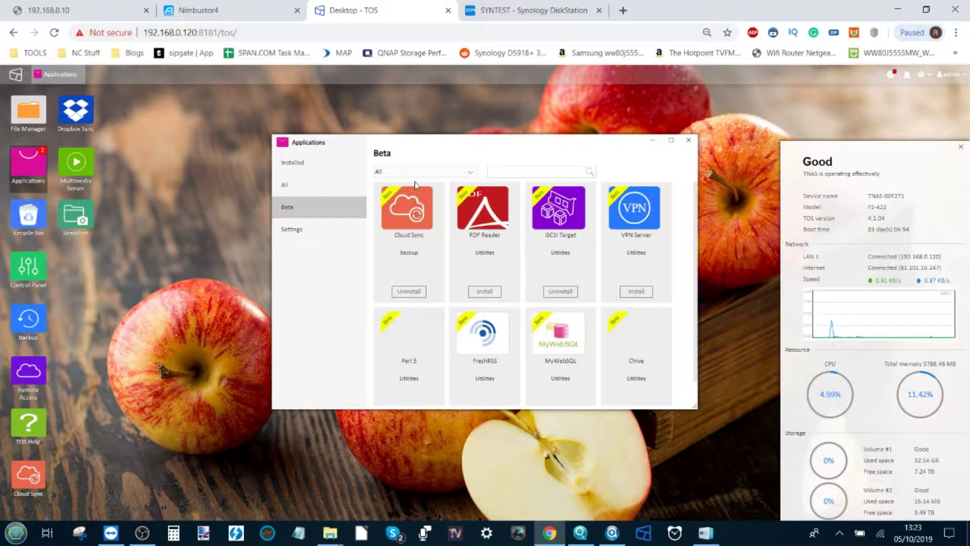
scroll(516, 237, down, 1)
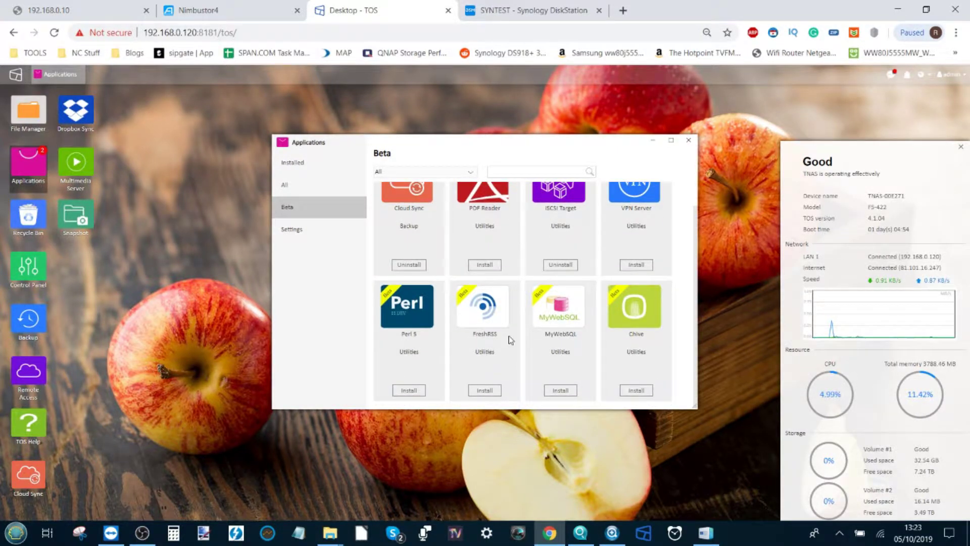
scroll(511, 339, up, 1)
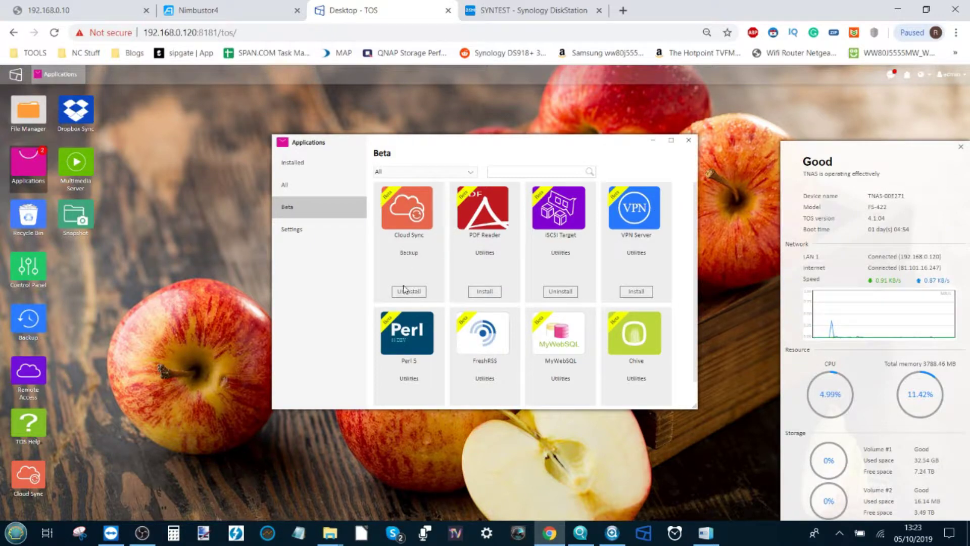
click(688, 140)
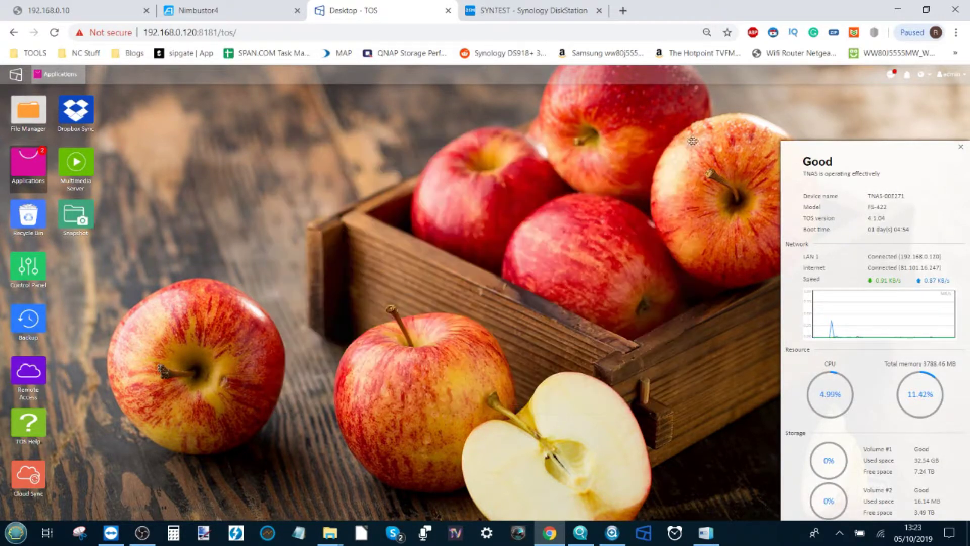
Reopen Cloud Sync, choose Dropbox as the cloud provider, and continue to authorization
click(28, 478)
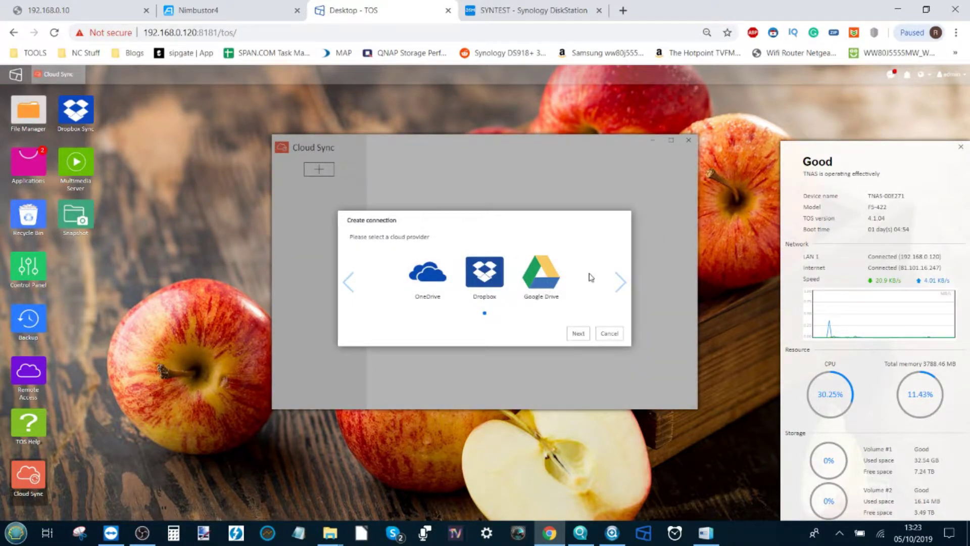
click(480, 268)
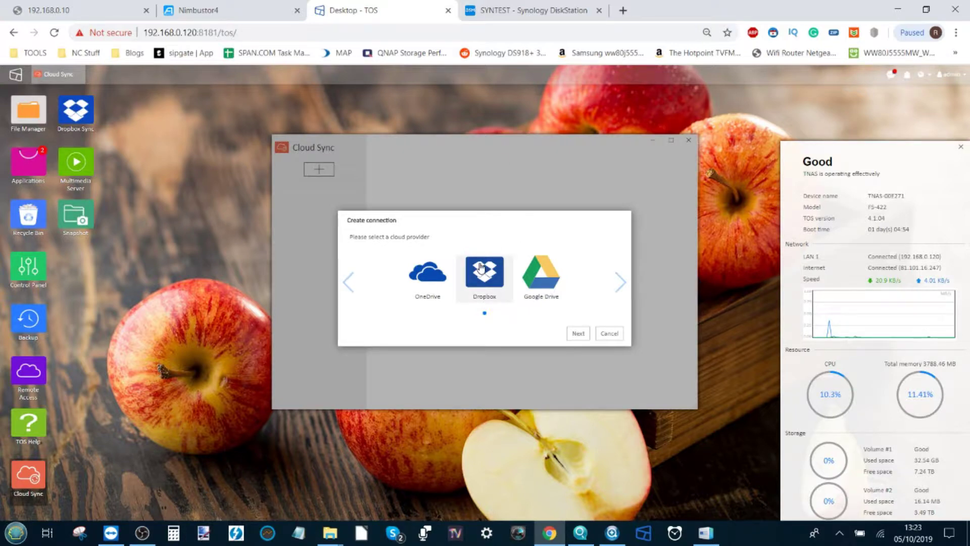
click(580, 338)
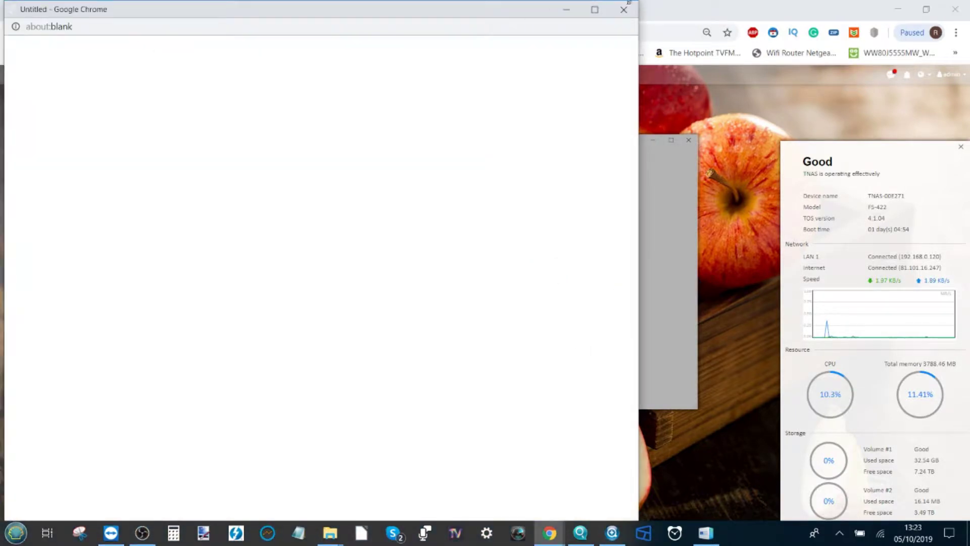
Resize and center the Dropbox popup, allow TerraMasterCloudSync access, and agree to the redirect
drag(637, 3, 426, 170)
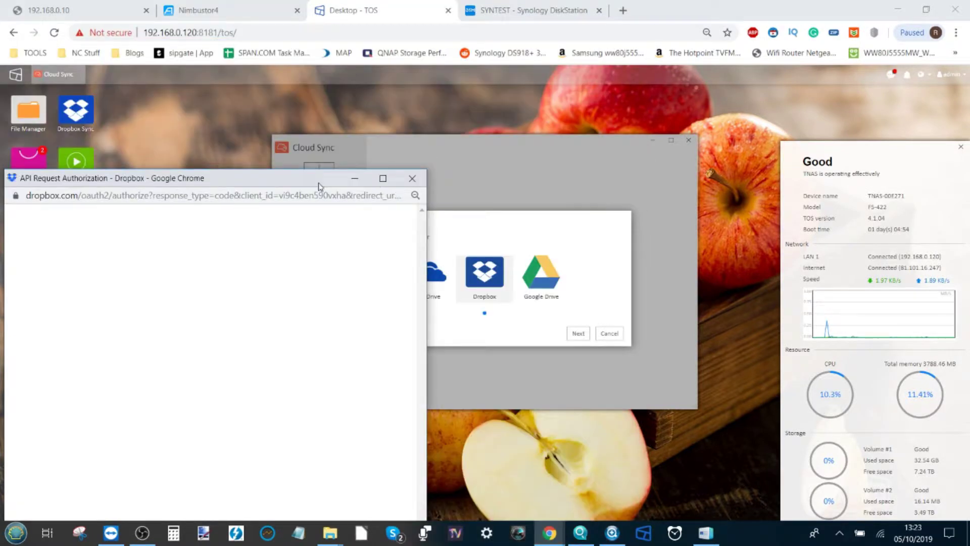
drag(292, 177, 479, 131)
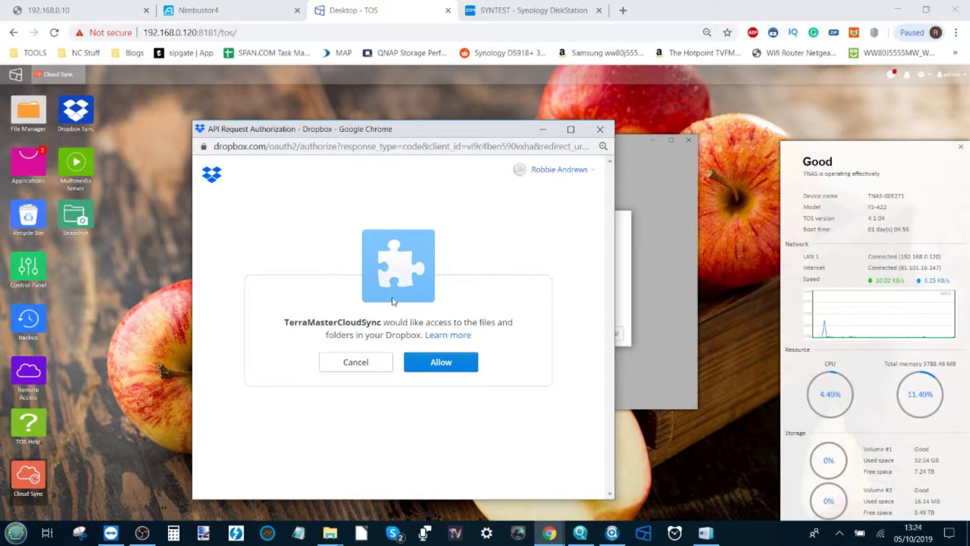
click(428, 366)
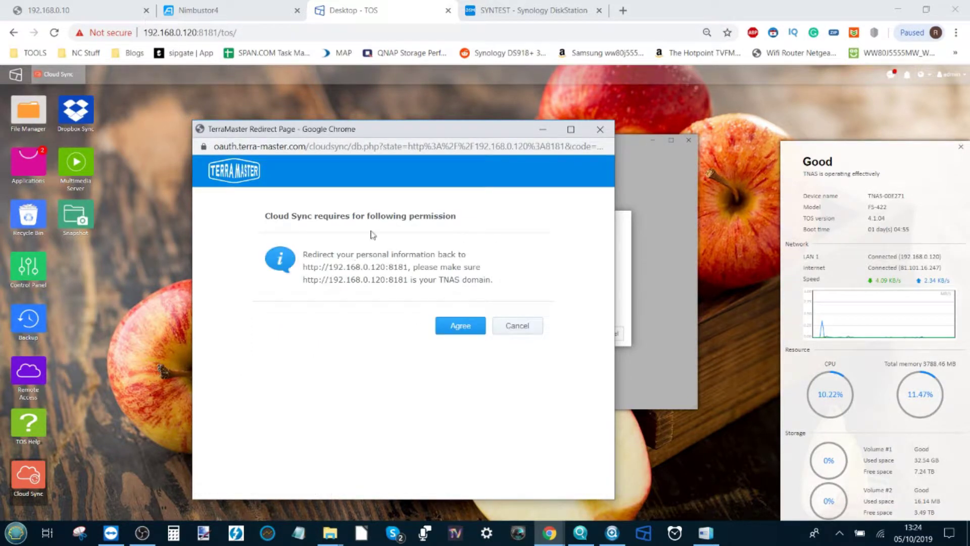
click(458, 330)
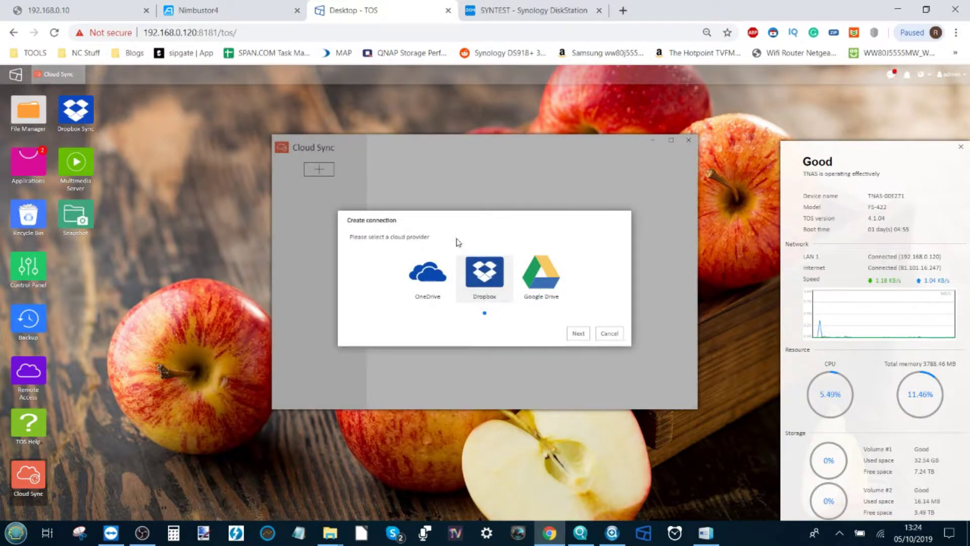
double_click(484, 273)
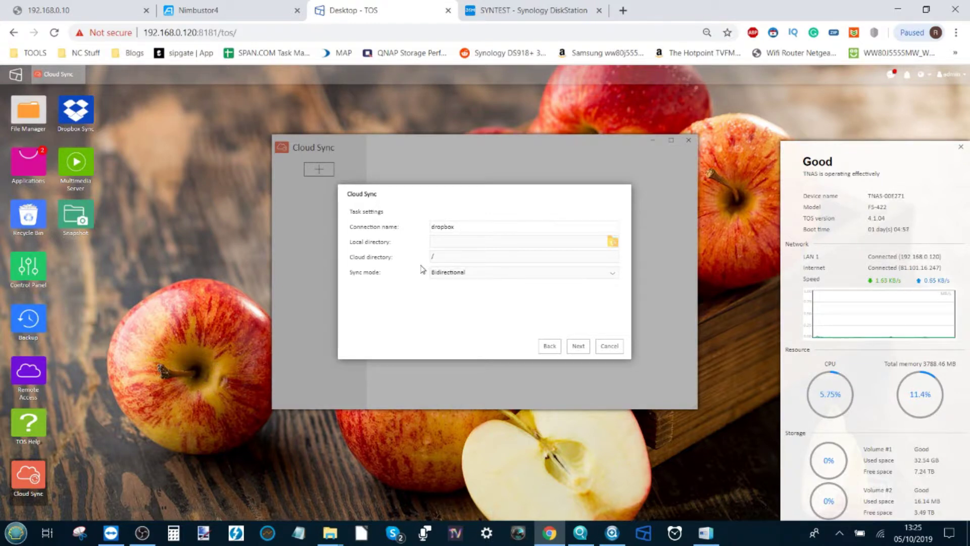
Name the task Dropbox and set its local directory to the public folder
drag(455, 226, 426, 233)
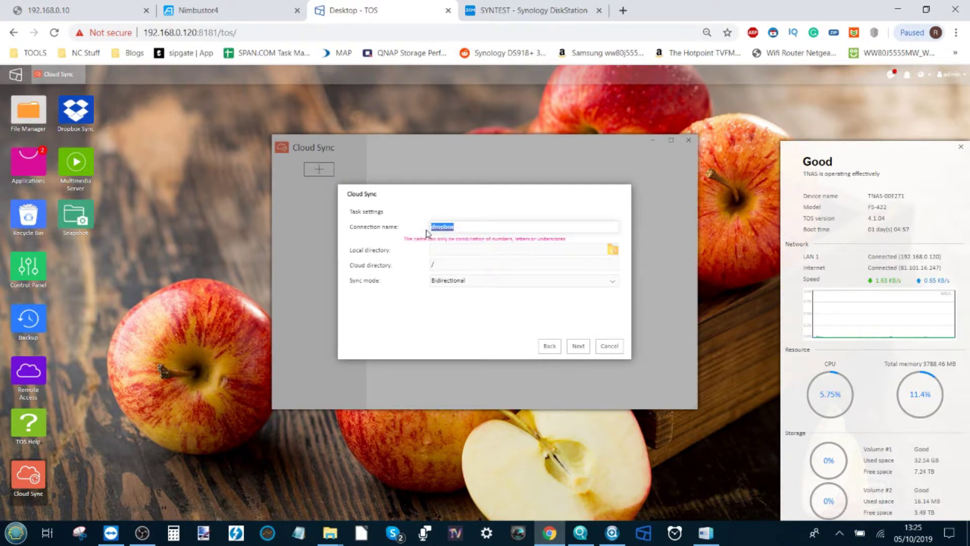
text(Dropbox)
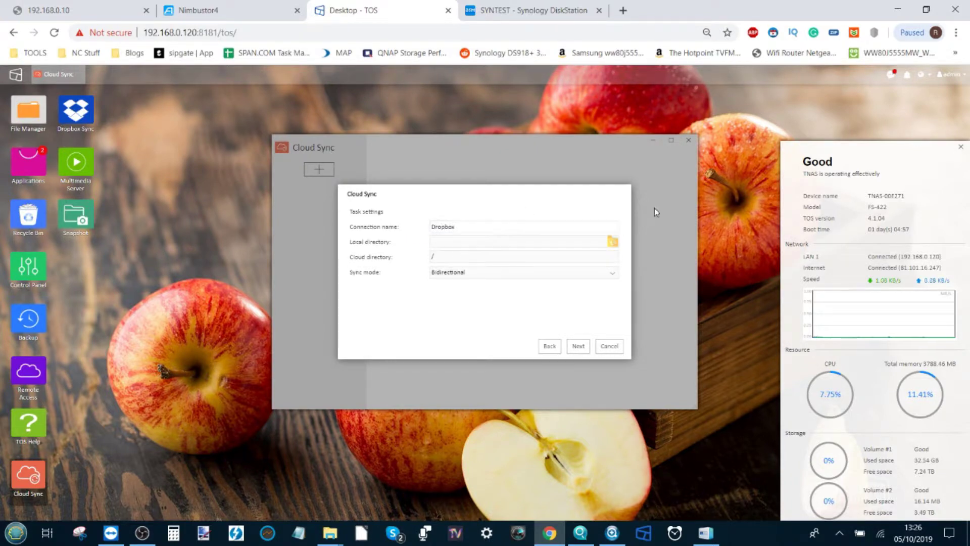
click(613, 242)
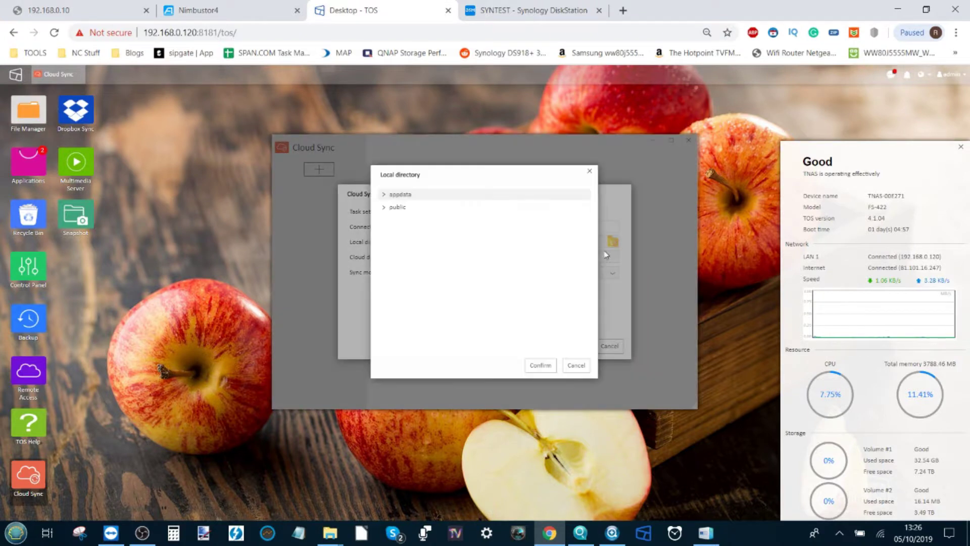
click(386, 208)
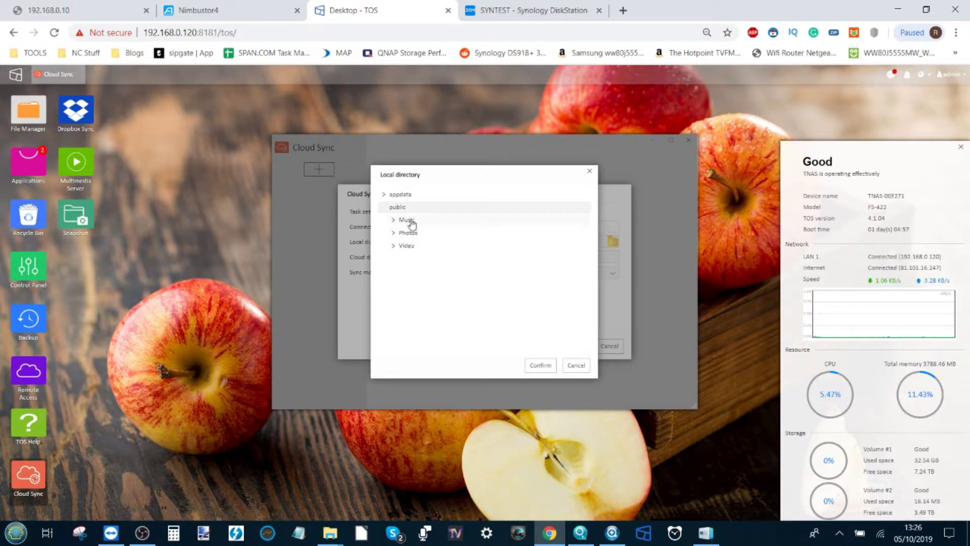
click(538, 365)
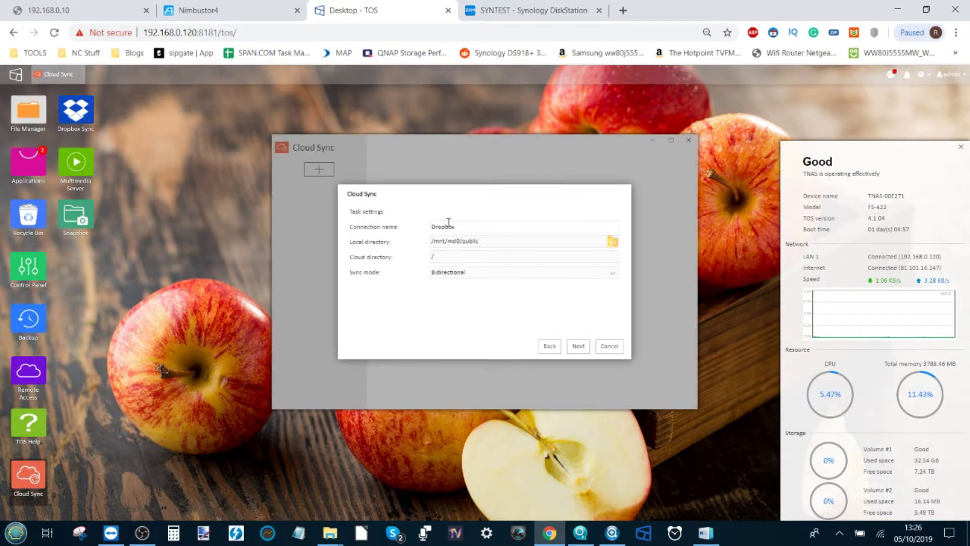
Keep the cloud directory at the root / and show the sync mode choices
double_click(451, 259)
click(447, 257)
click(474, 276)
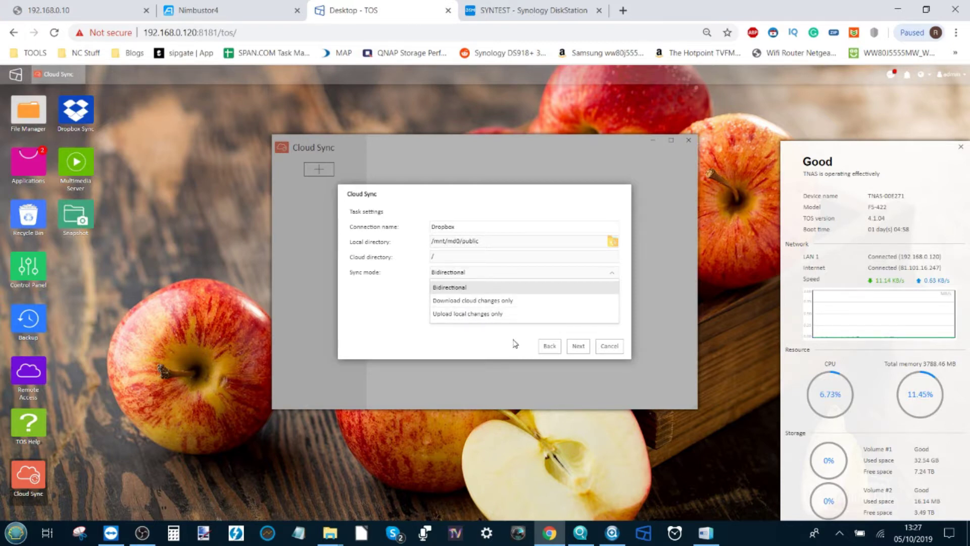
Keep Bidirectional as the task's sync mode
click(483, 334)
Review the settings summary and confirm to create the Dropbox bidirectional sync task
click(578, 345)
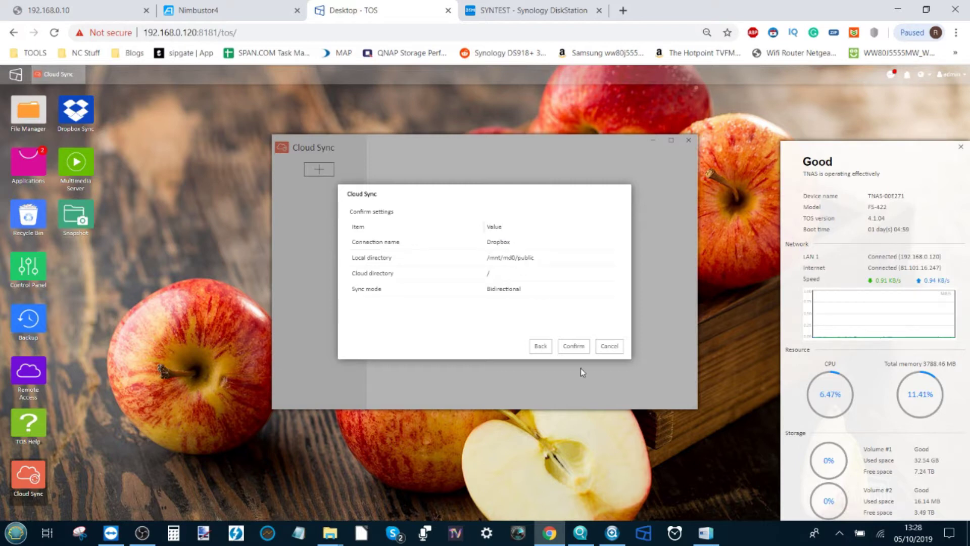
click(573, 348)
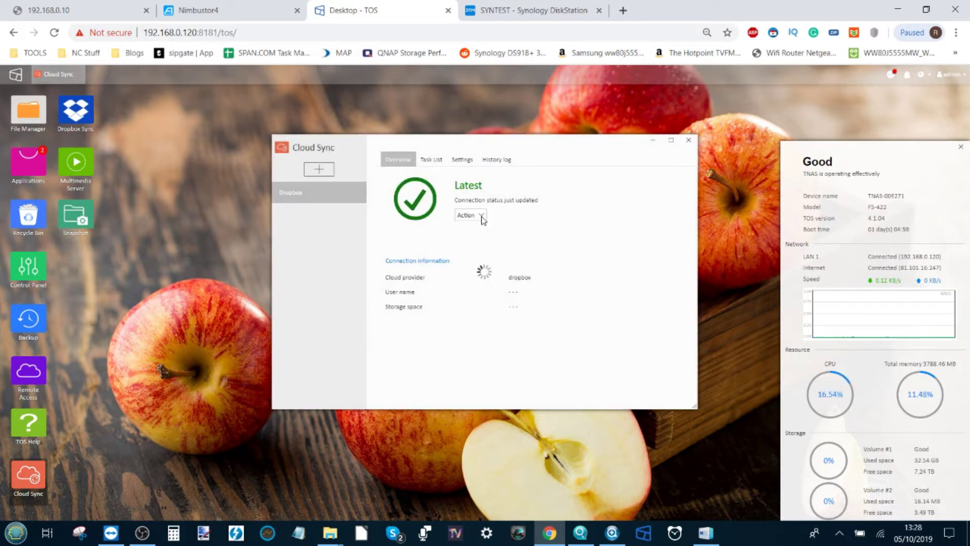
Show the Task List with the enabled /mnt/md0/public to / task
click(430, 160)
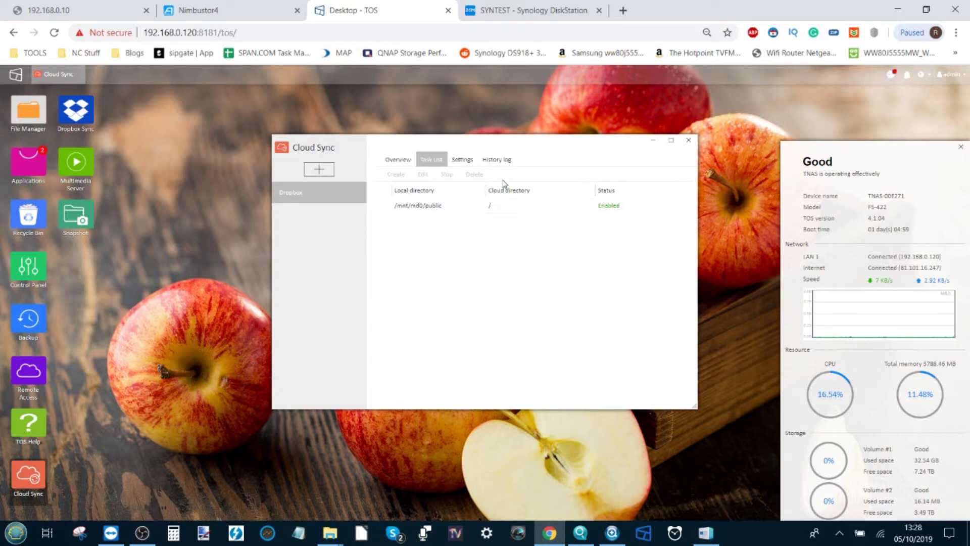
In the connection Settings, enter 500 KB/s for both per-file max upload and download rates
click(462, 160)
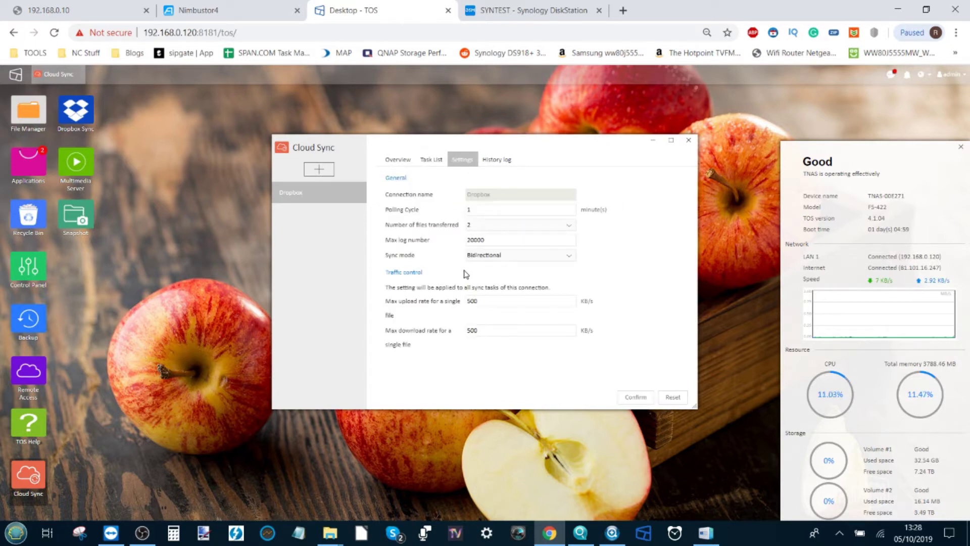
double_click(470, 301)
double_click(472, 330)
click(472, 330)
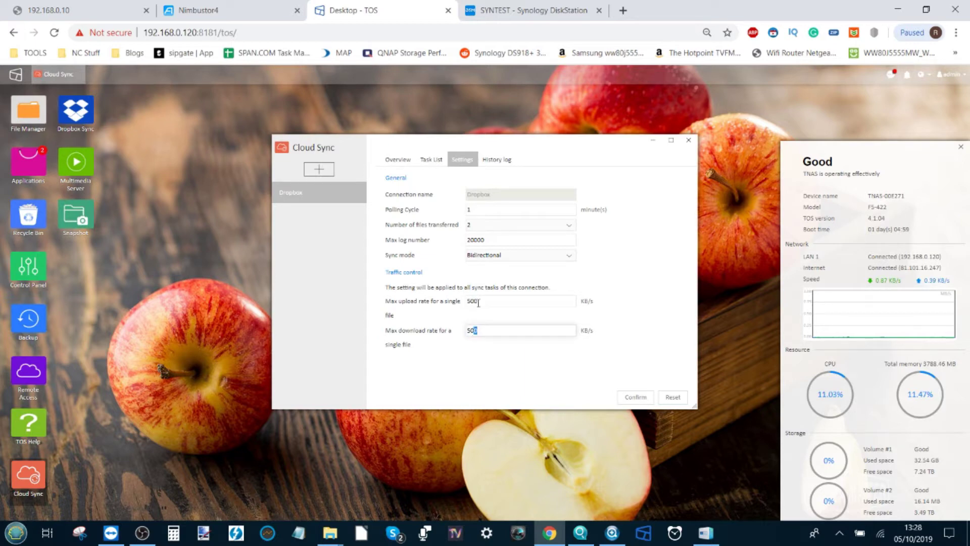
click(479, 301)
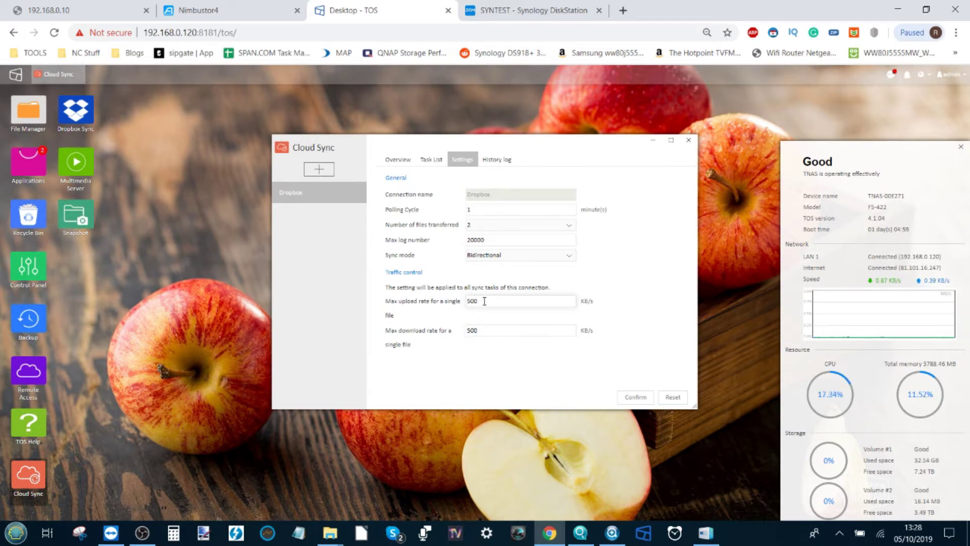
drag(483, 301, 470, 301)
click(484, 256)
click(484, 259)
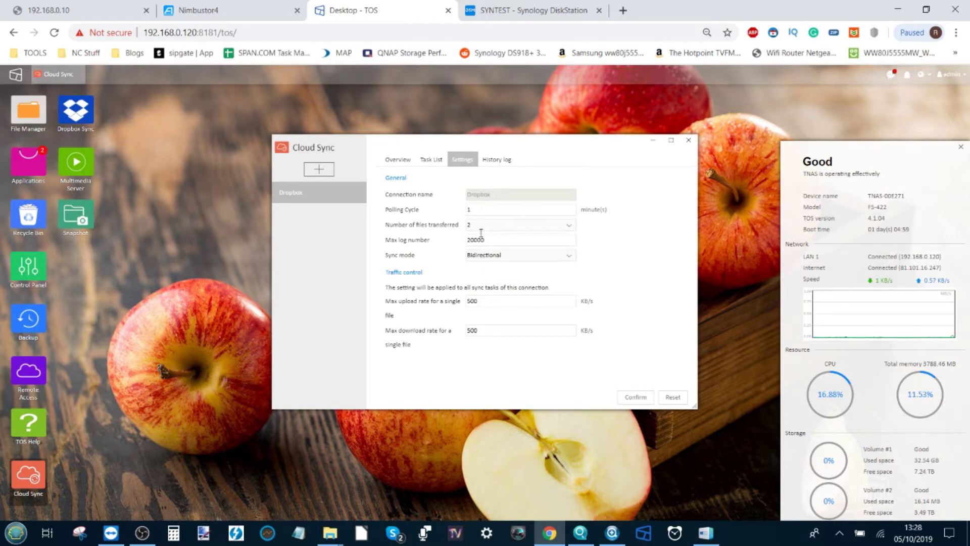
Check the empty History log, then return to the Task List and connection overview
click(493, 167)
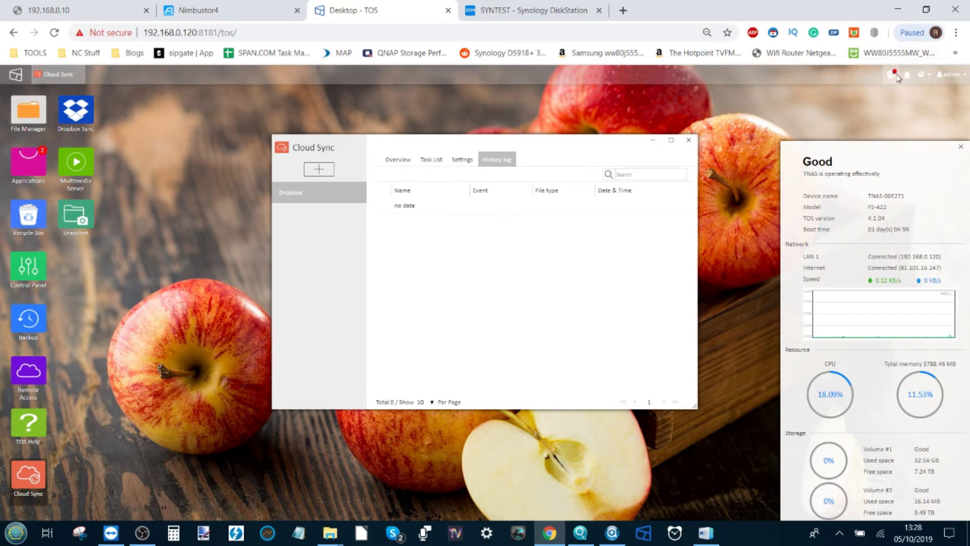
click(431, 159)
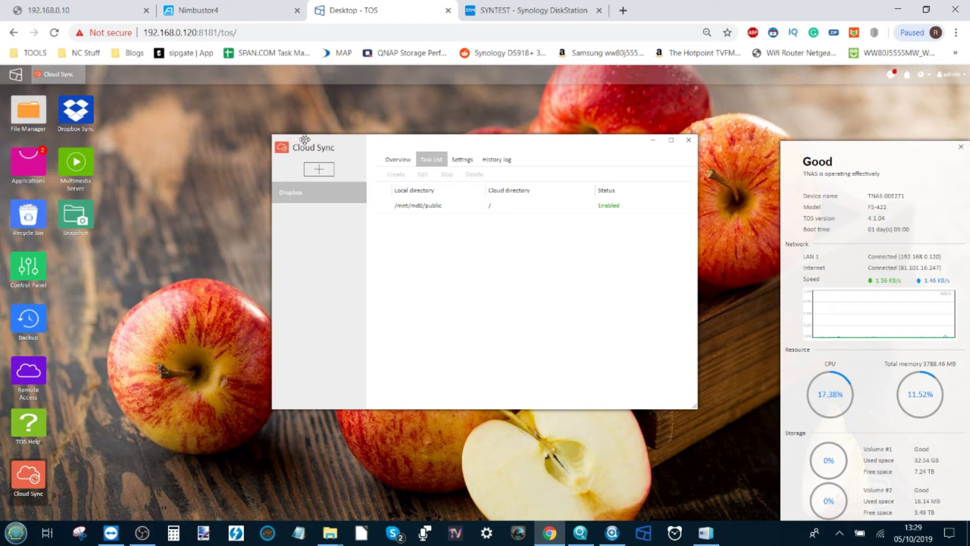
click(391, 160)
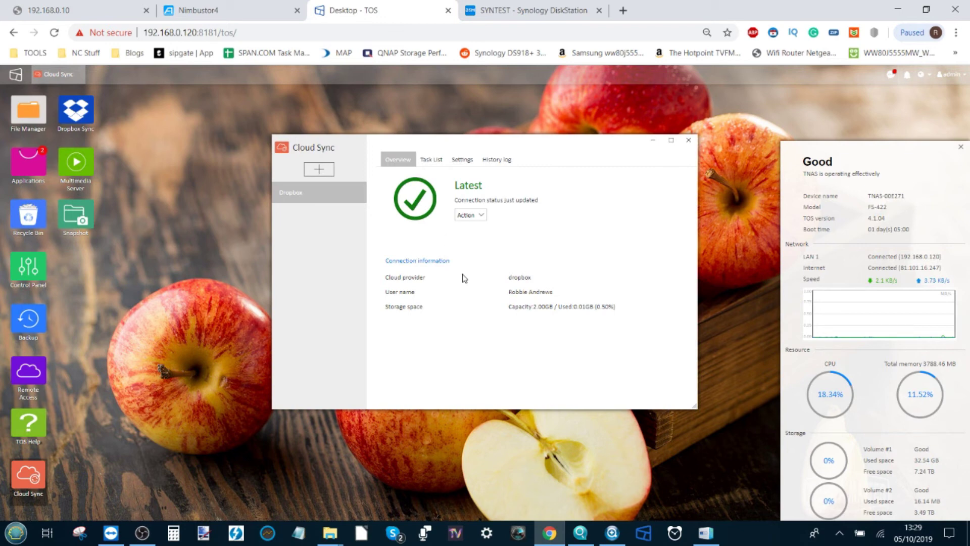
Open the NAS Control Panel briefly, then close it to return to Cloud Sync's Dropbox overview
click(28, 266)
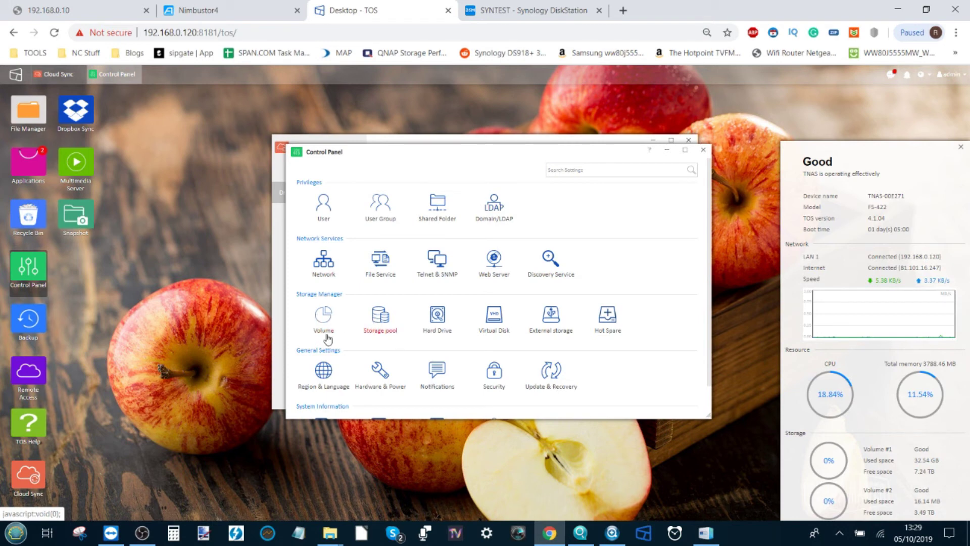
click(702, 150)
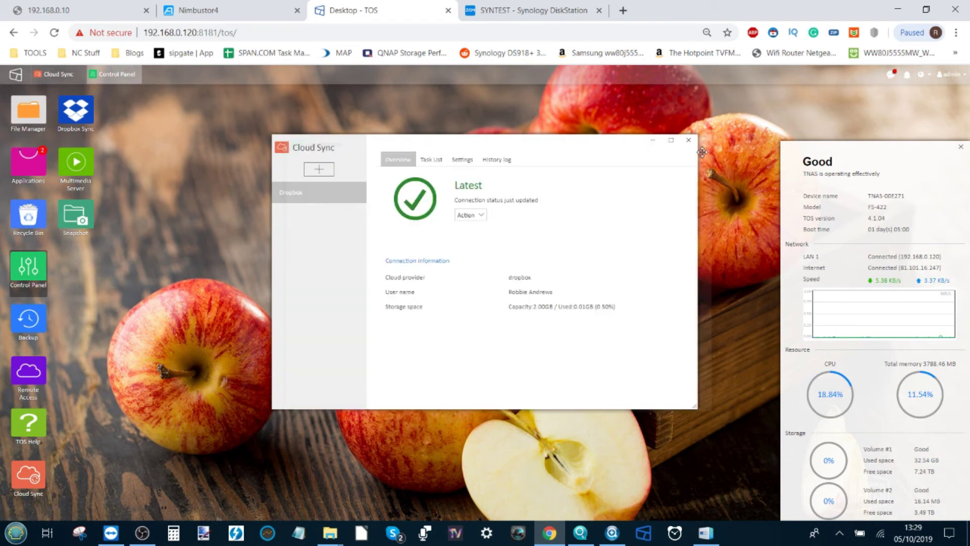